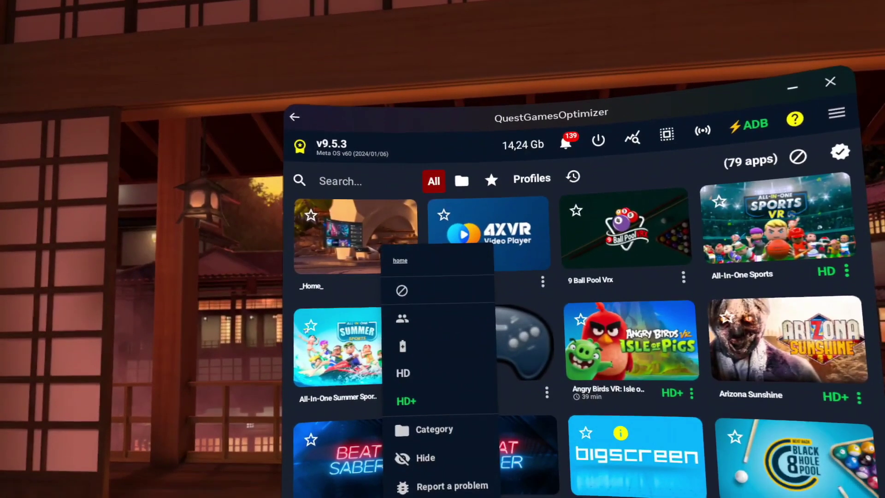
# Step: Open the Home headset's profile settings page in the Meta Quest app
pyautogui.click(402, 326)
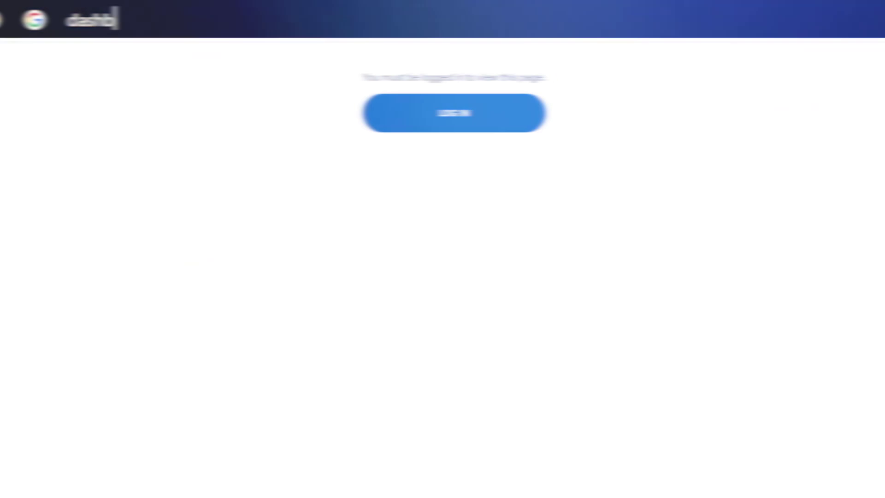
# Step: Load dashboard.oculus.com and begin entering the account e-mail to sign in
pyautogui.write('oard')
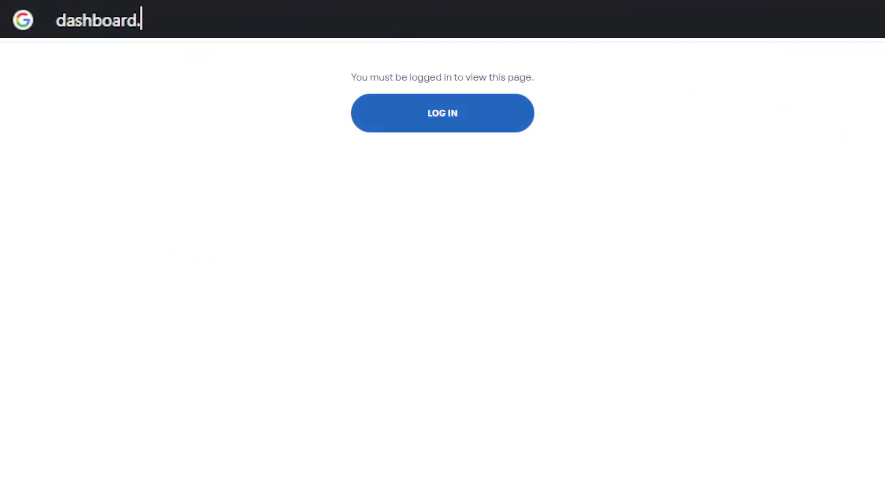
pyautogui.write('.oculus.com')
pyautogui.press('Return')
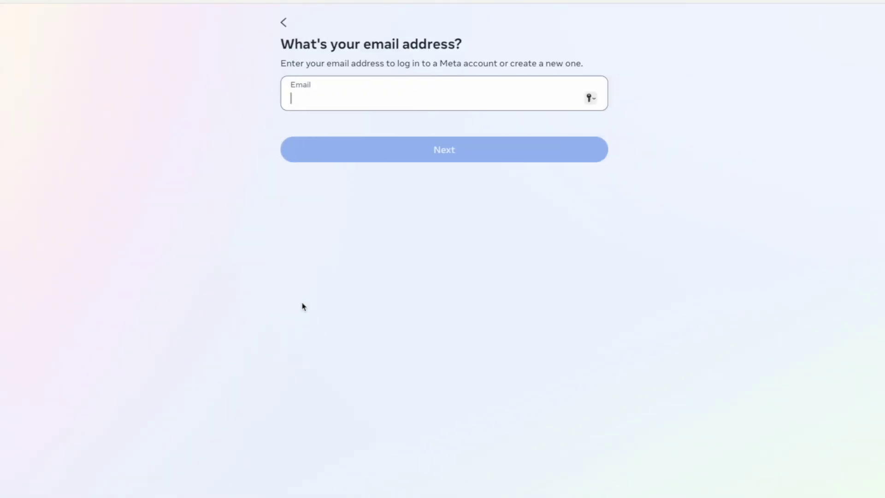
pyautogui.write('if')
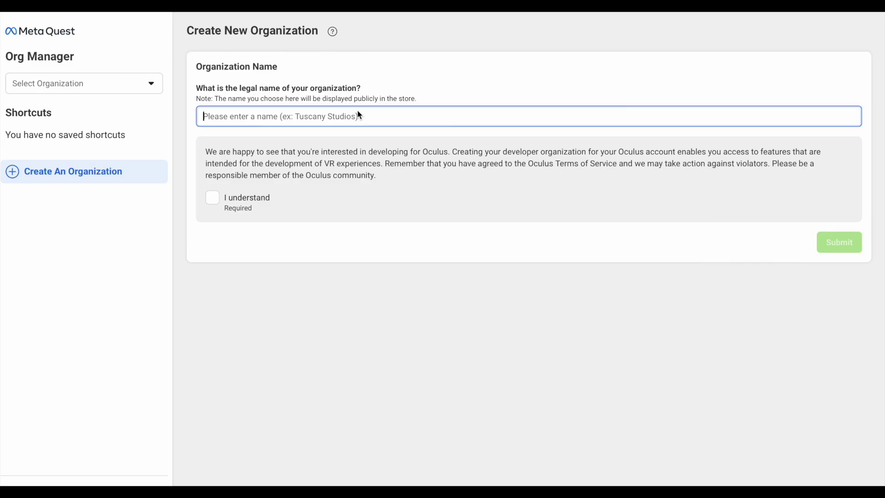
# Step: Name the organization 'Give this video a big LIKE', accept the terms, and submit it
pyautogui.write('Give this')
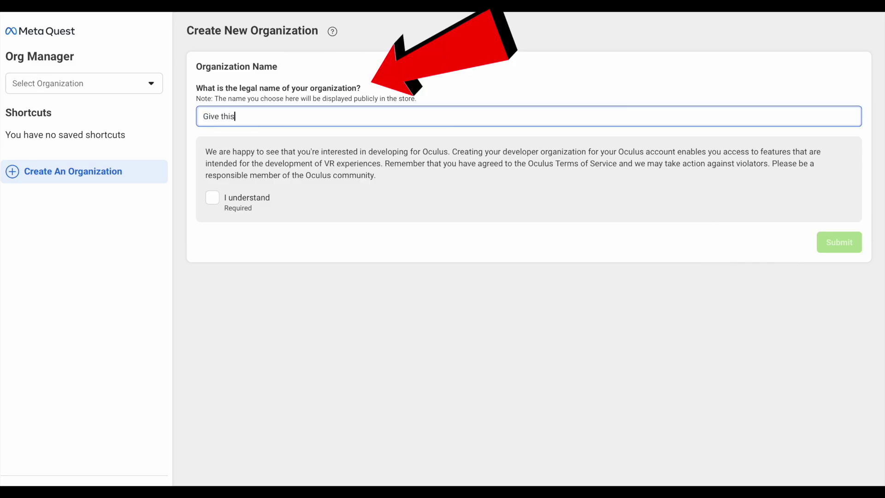
pyautogui.write(' video a big LIKE')
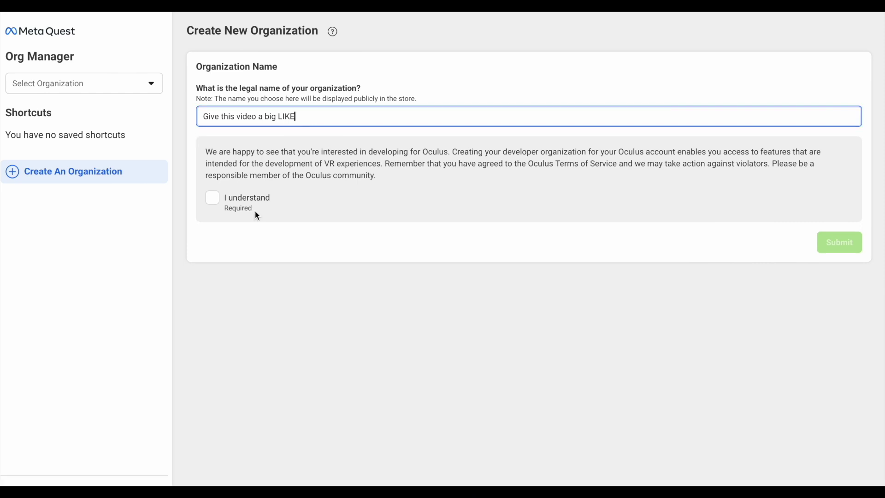
pyautogui.click(214, 200)
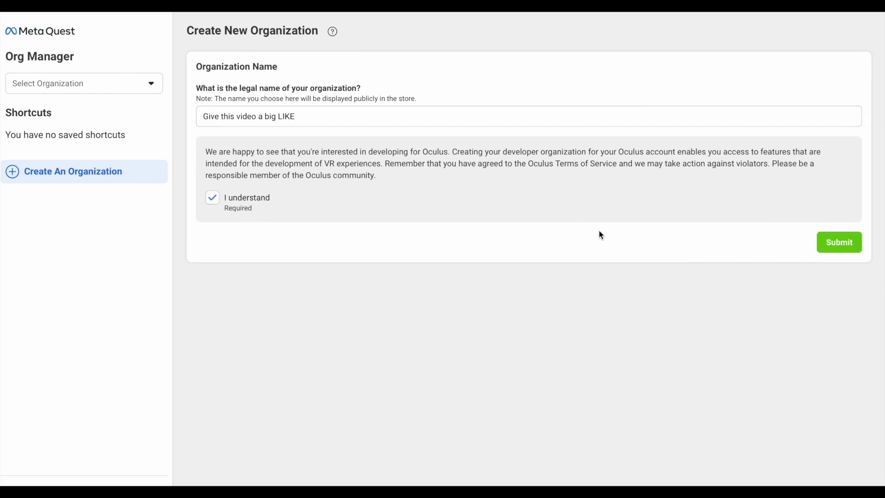
pyautogui.click(842, 244)
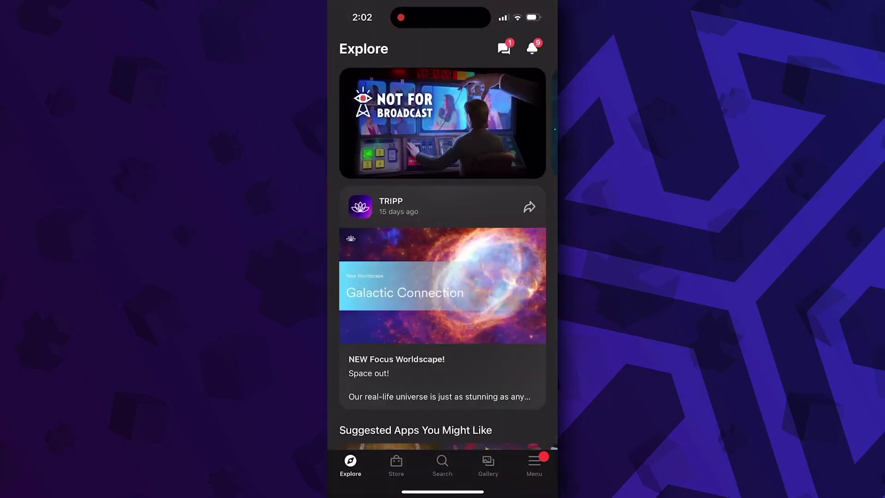
# Step: Go through Menu, Devices, the Meta Quest 3 and Headset settings to Developer Mode
pyautogui.click(534, 466)
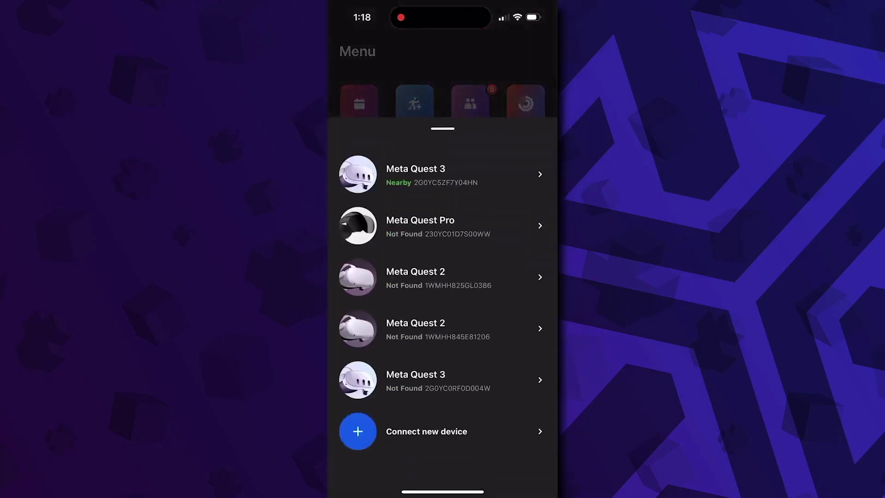
pyautogui.click(443, 178)
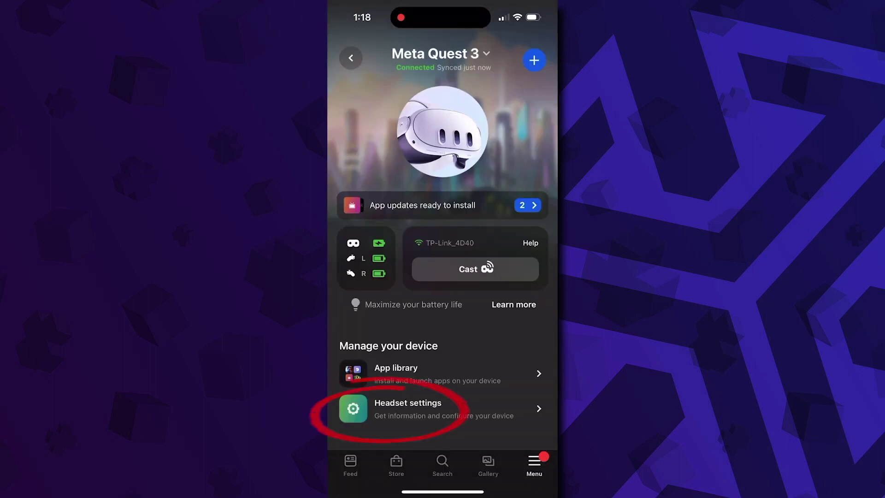
pyautogui.click(407, 409)
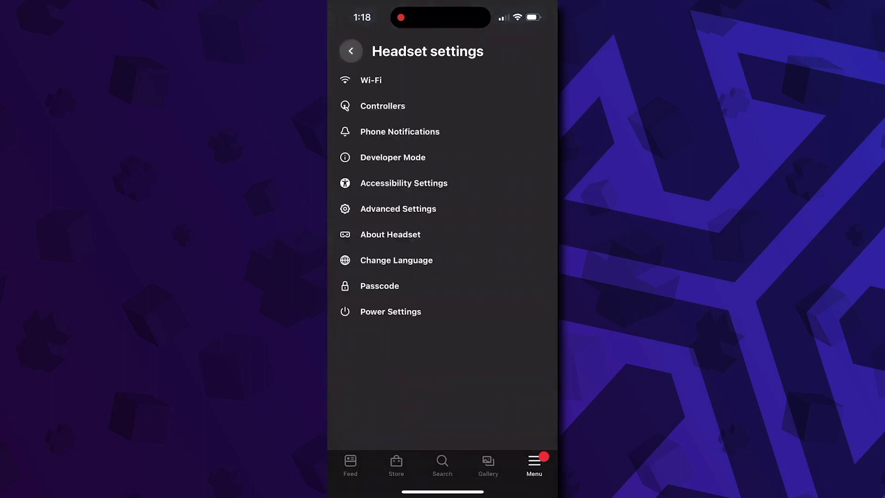
pyautogui.click(392, 157)
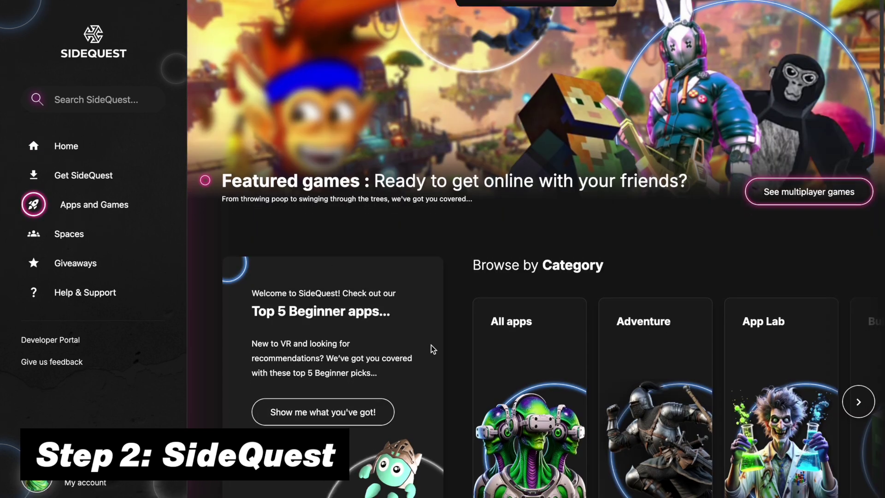
pyautogui.scroll(-3, 431, 345)
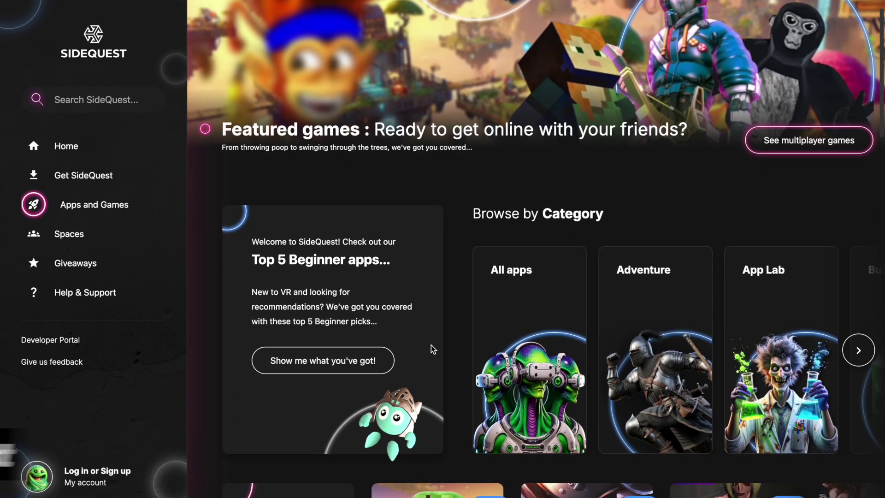
pyautogui.scroll(-3, 430, 345)
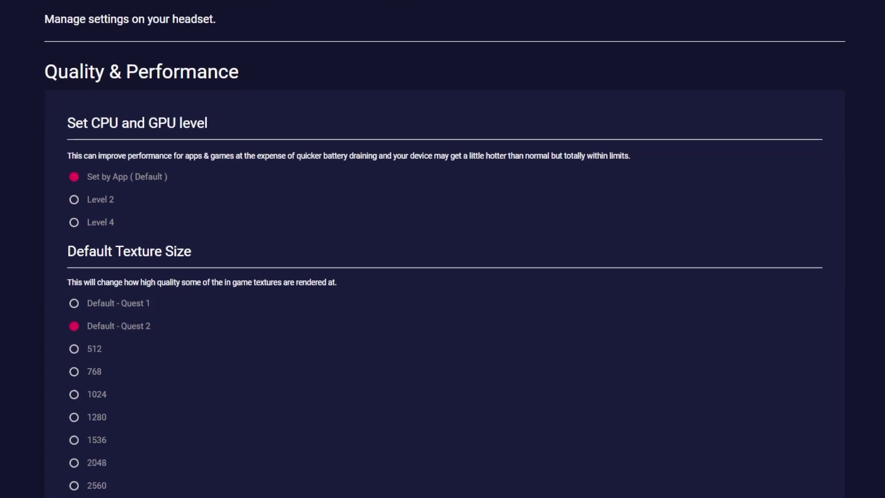
pyautogui.scroll(-5, 442, 249)
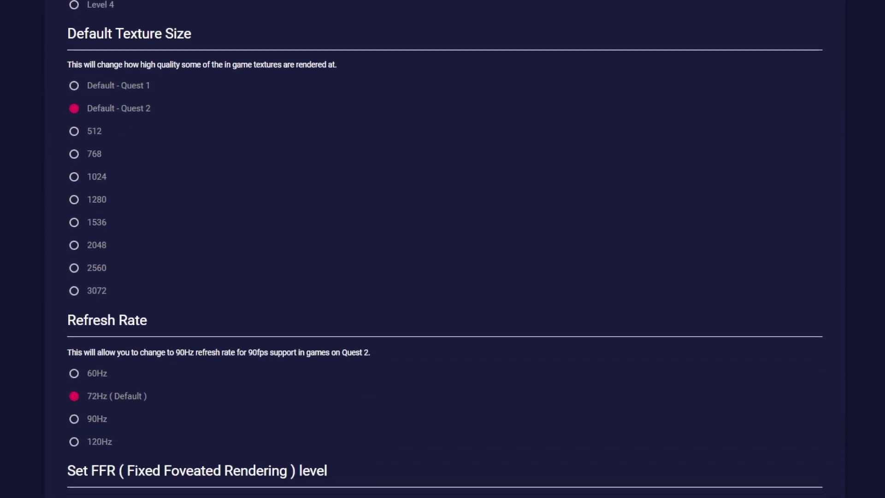
pyautogui.scroll(-4, 442, 249)
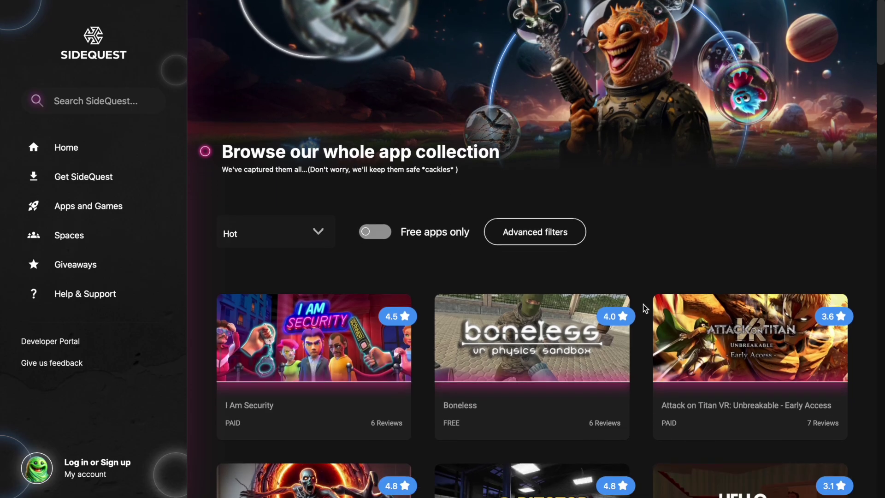
pyautogui.scroll(-5, 644, 307)
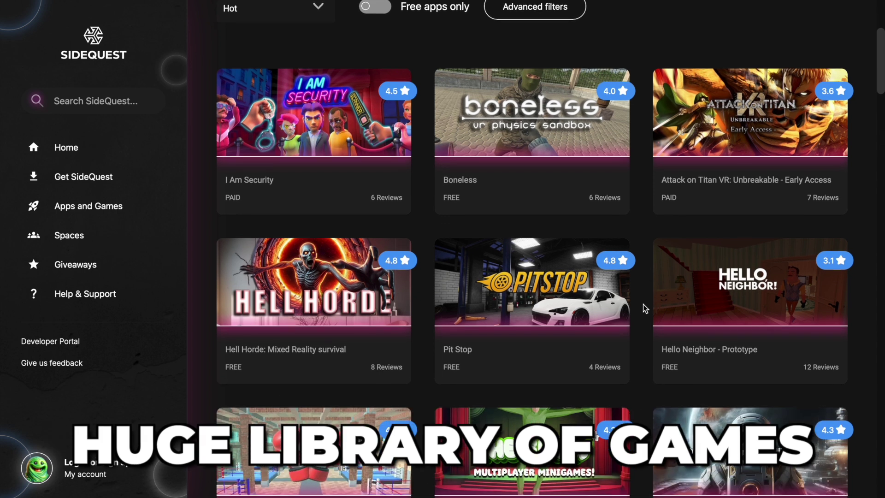
pyautogui.scroll(-5, 643, 304)
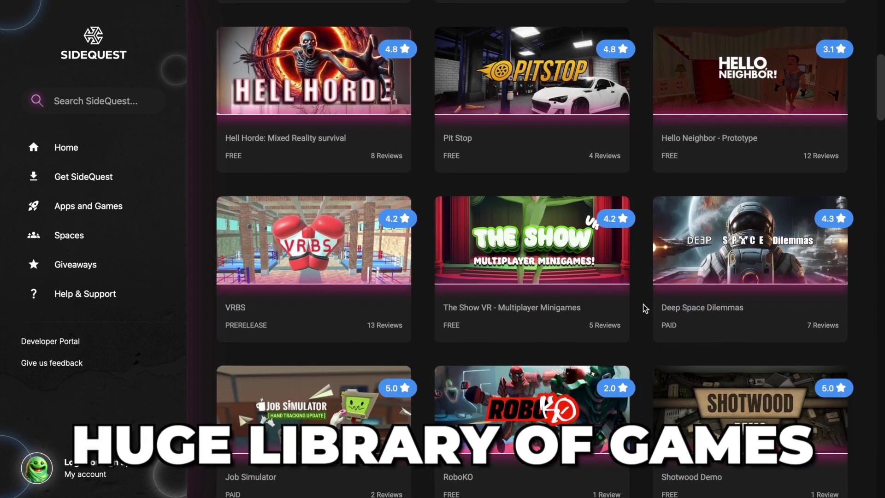
pyautogui.scroll(-4, 642, 304)
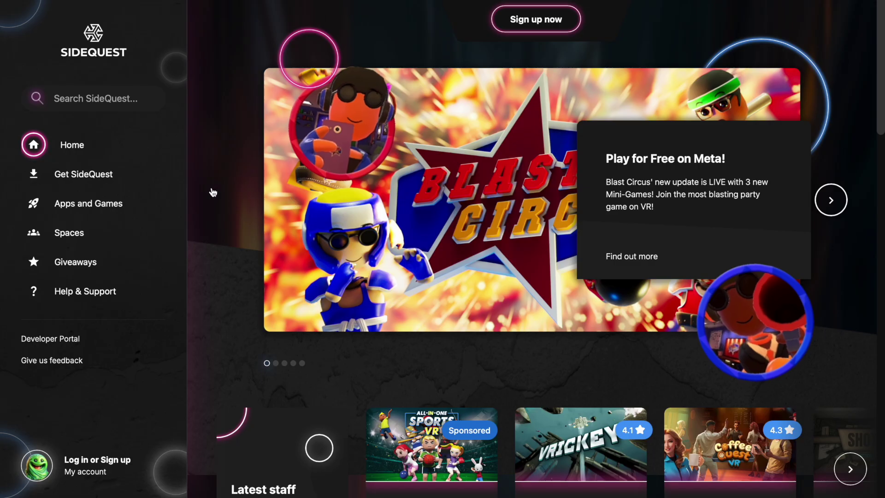
pyautogui.click(89, 176)
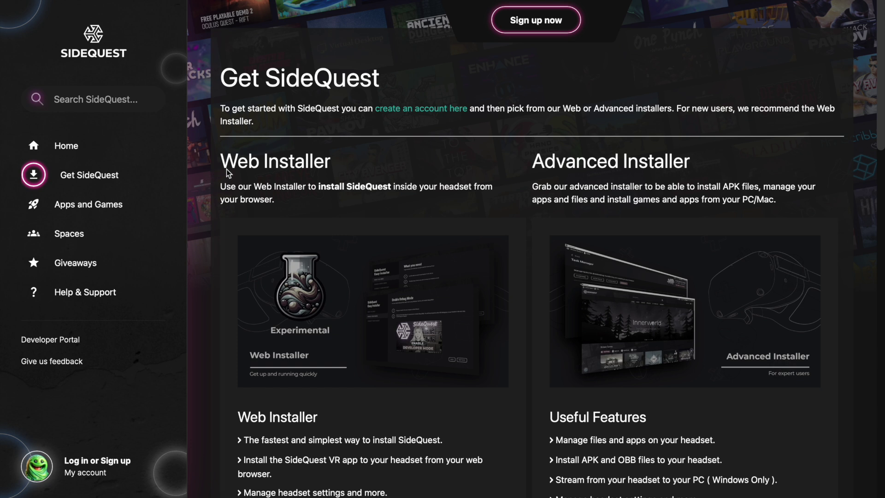
# Step: Compare the Web and Advanced Installer options, then expand the full Advanced Installer download list
pyautogui.moveTo(222, 162); pyautogui.dragTo(325, 164)
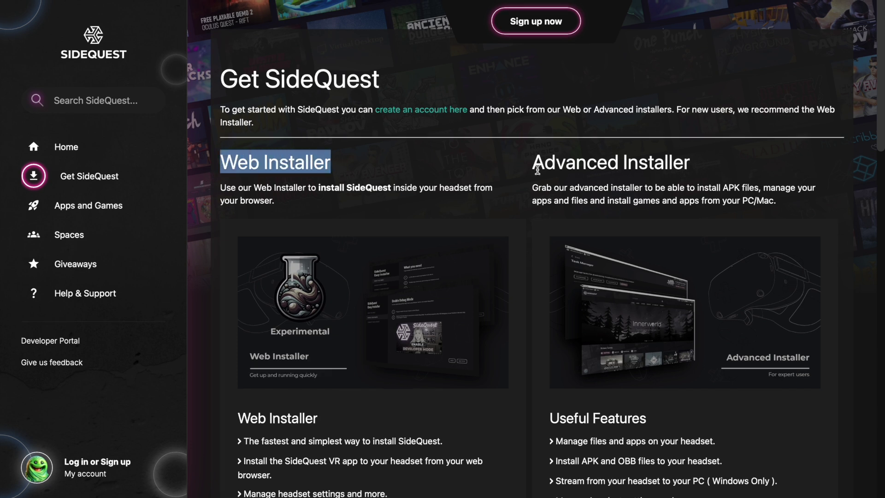
pyautogui.moveTo(537, 169); pyautogui.dragTo(663, 156)
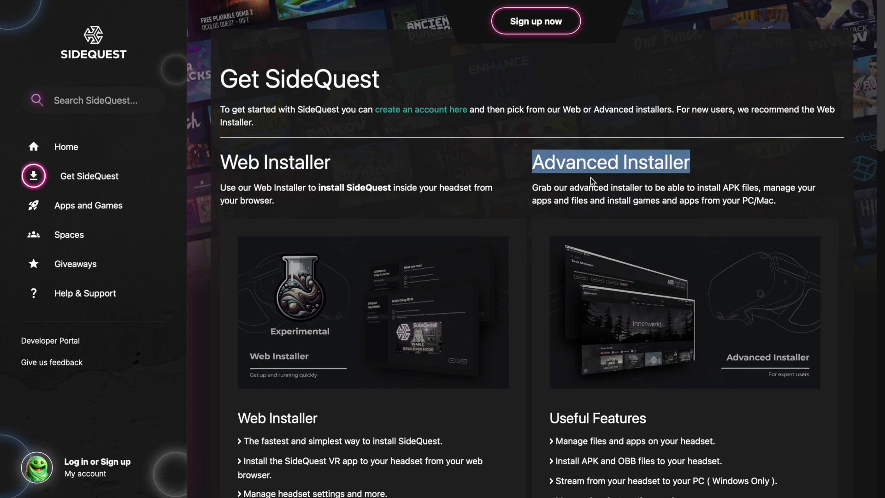
pyautogui.click(525, 215)
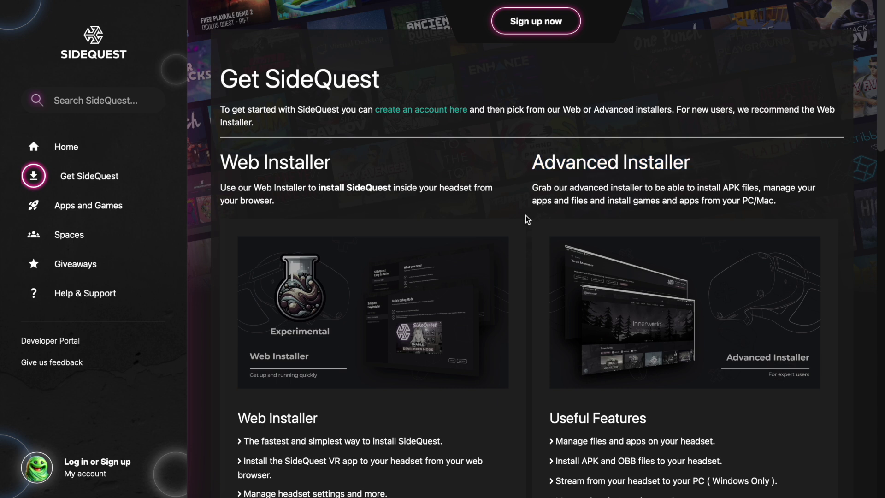
pyautogui.scroll(-3, 526, 214)
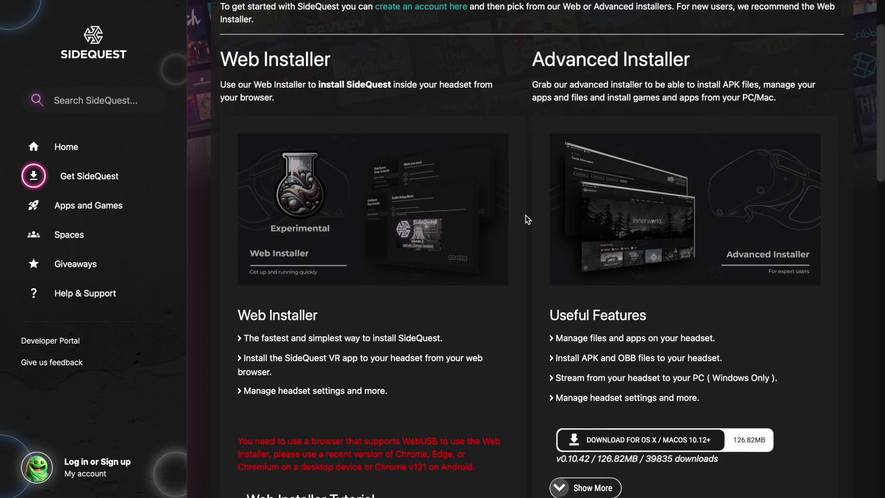
pyautogui.scroll(-1, 525, 215)
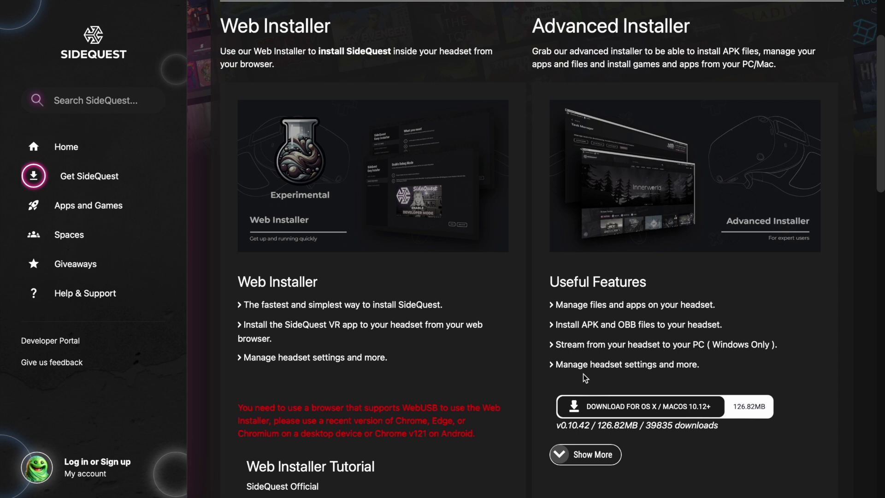
pyautogui.scroll(-3, 582, 374)
pyautogui.click(556, 344)
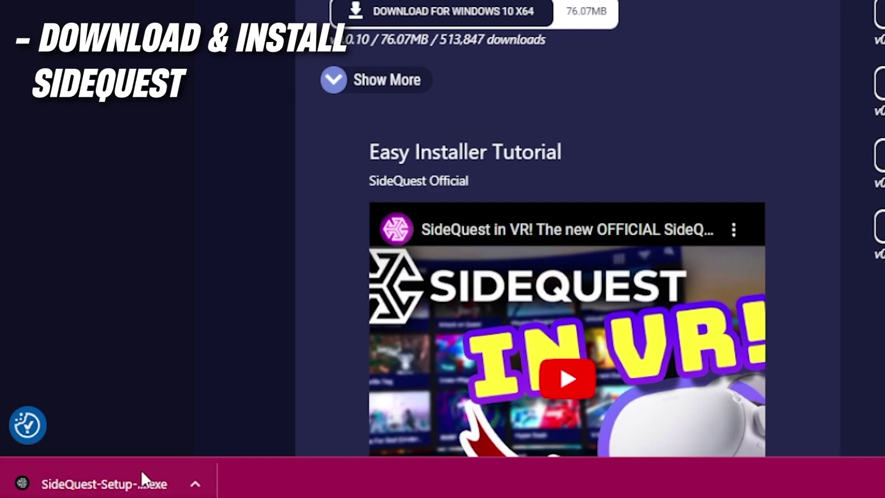
# Step: Run SideQuest-Setup.exe, install SideQuest, and finish setup so SideQuest launches
pyautogui.click(132, 475)
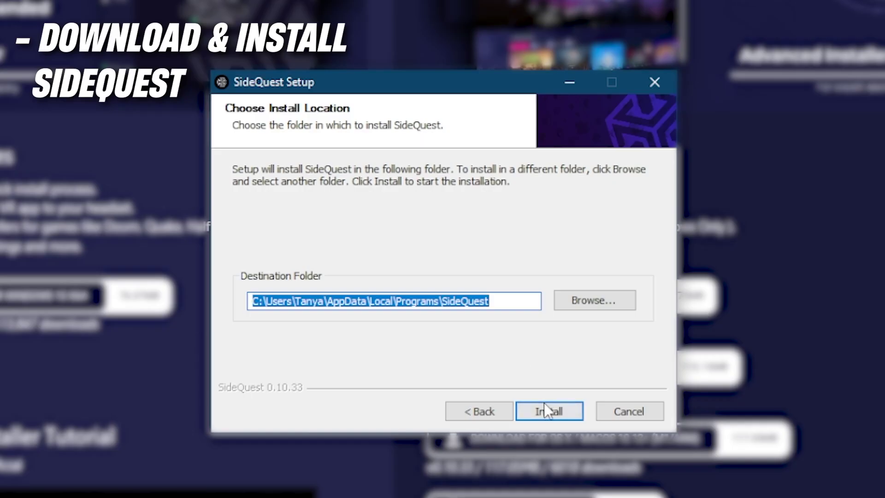
pyautogui.click(544, 405)
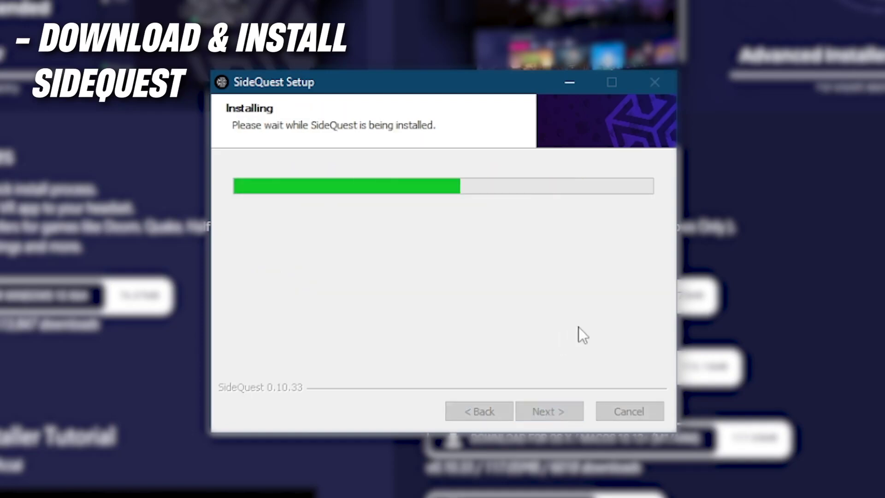
pyautogui.click(544, 411)
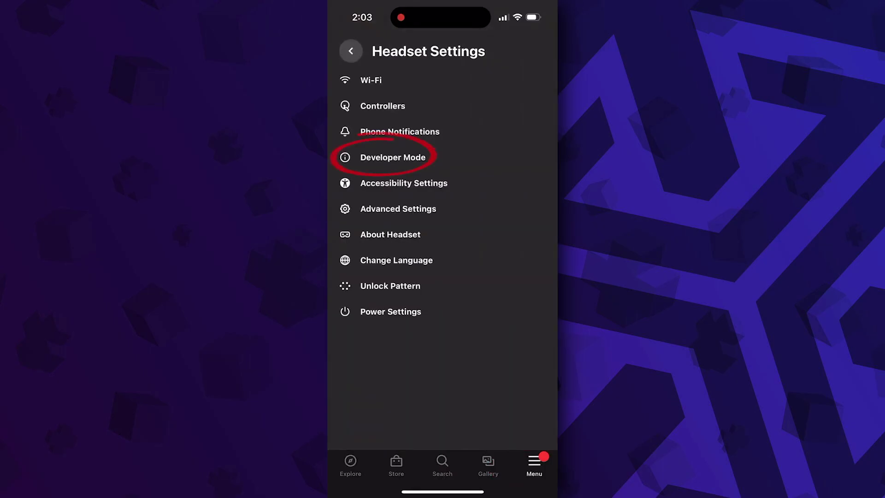
# Step: Open Developer Mode from the headset's Headset Settings page
pyautogui.click(392, 157)
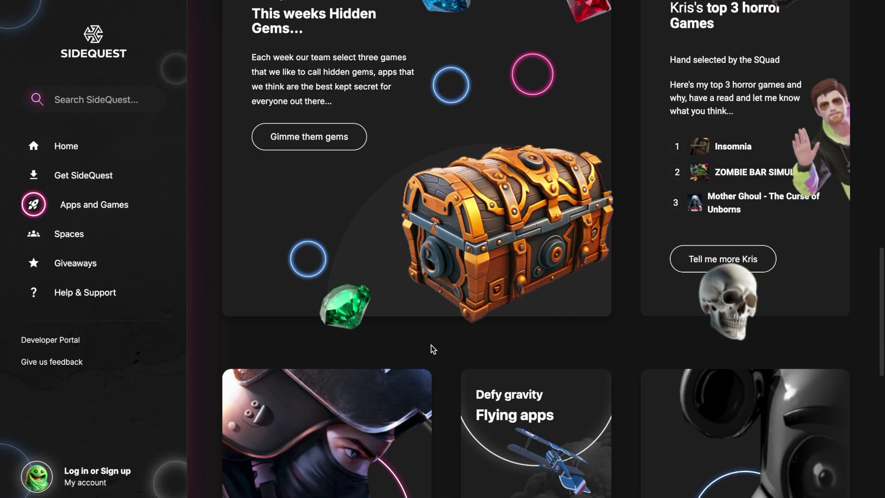
pyautogui.scroll(-5, 431, 349)
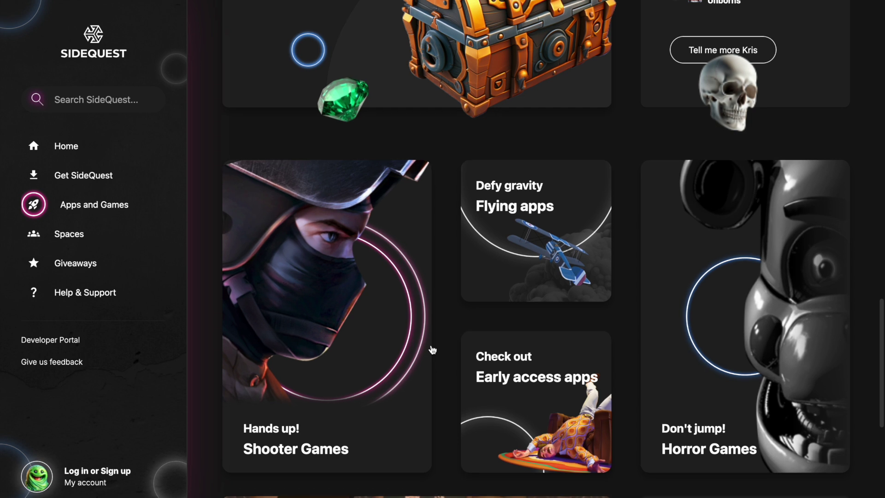
pyautogui.scroll(-5, 432, 350)
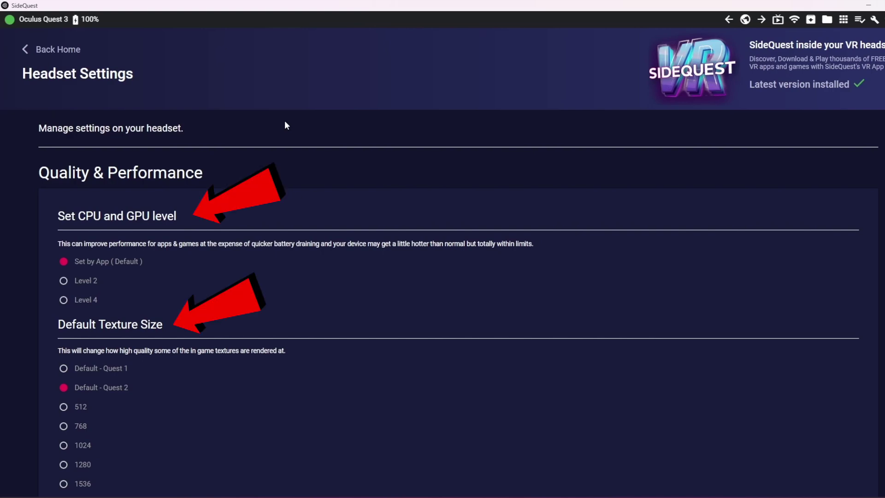
# Step: Choose 3072 as the Default Texture Size and scroll through the remaining headset settings
pyautogui.scroll(-5, 283, 125)
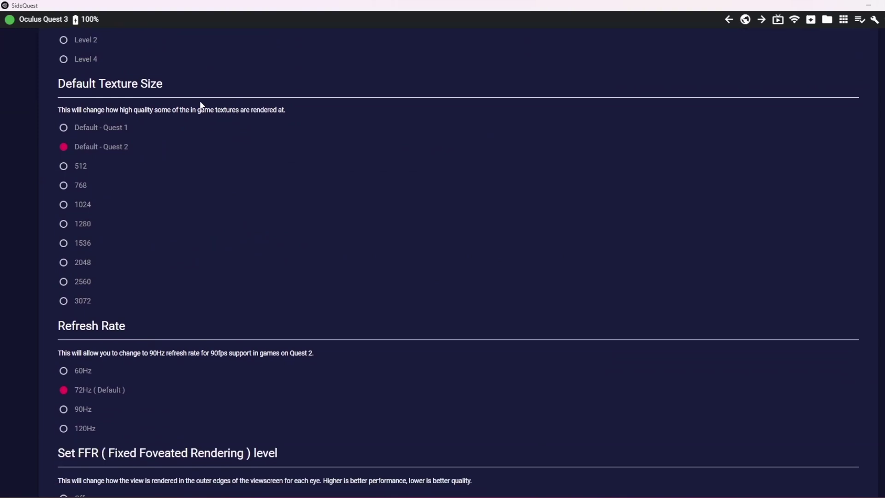
pyautogui.click(63, 302)
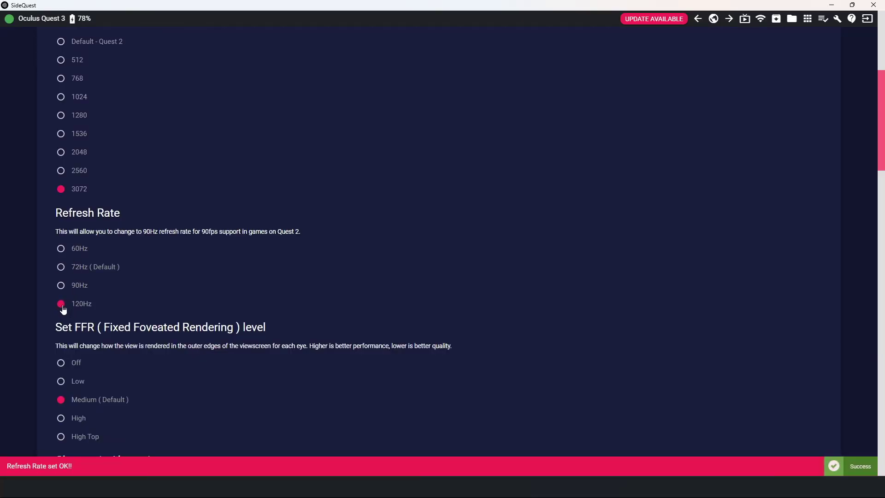
pyautogui.scroll(5, 67, 310)
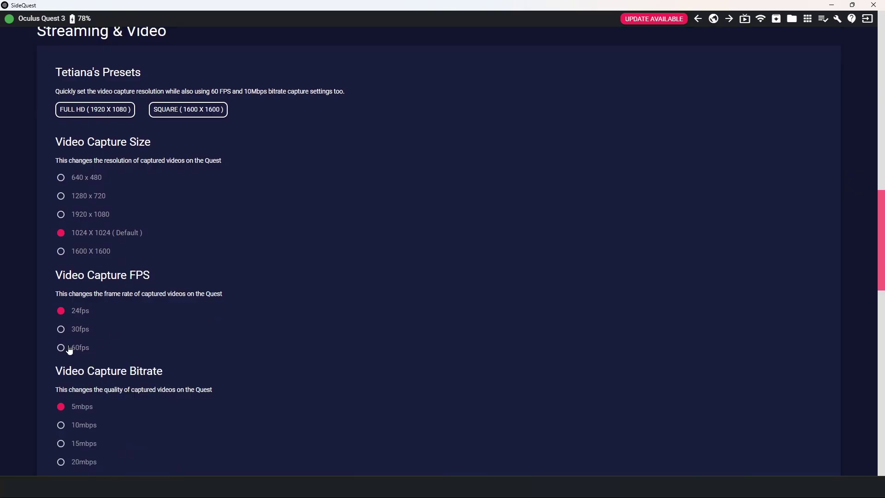
pyautogui.scroll(-3, 151, 347)
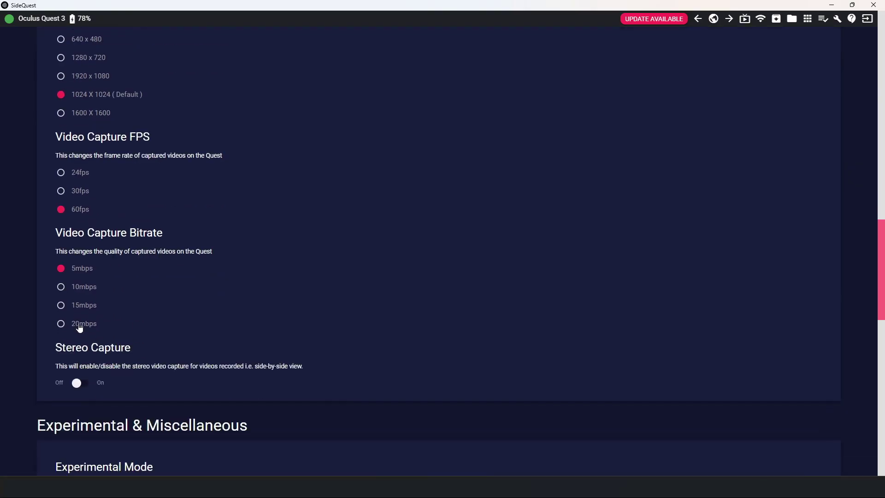
pyautogui.scroll(-2, 79, 328)
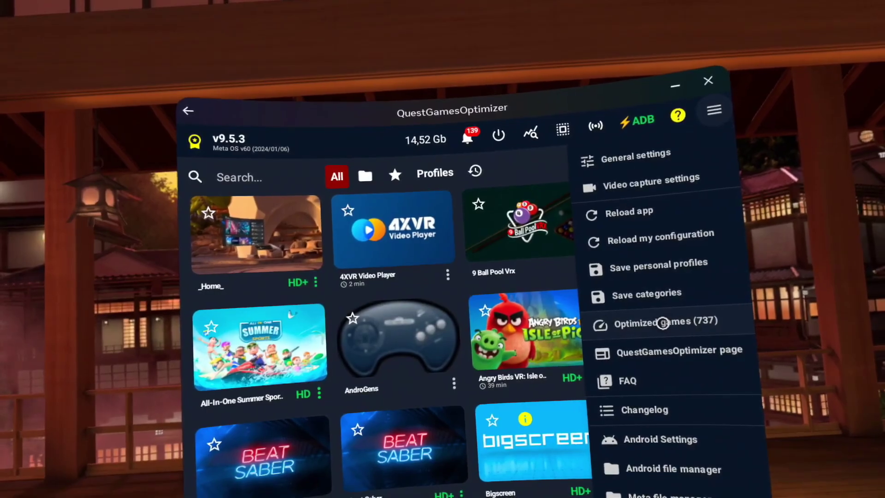
# Step: Show the optimized games list and open The Climb 2's profile from its options menu
pyautogui.click(652, 322)
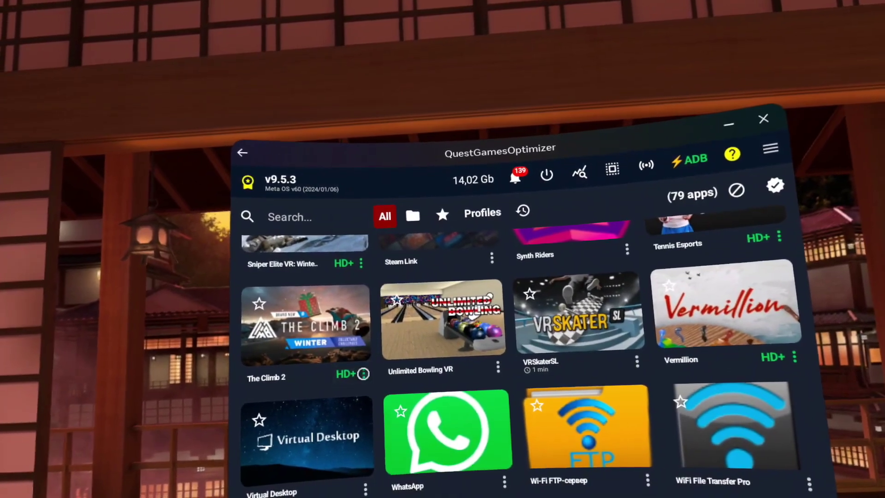
pyautogui.click(363, 374)
pyautogui.click(392, 419)
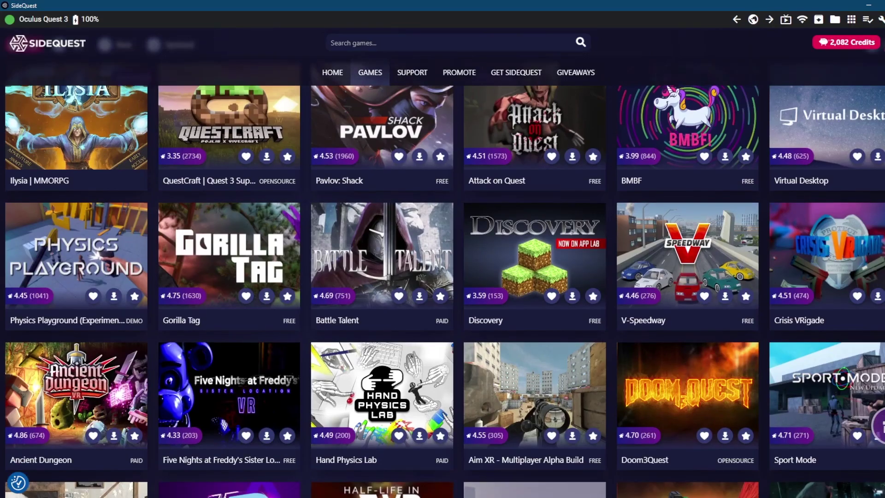
# Step: Scroll down the Quest Games Optimizer itch.io page and start the $11.99 Buy Now purchase
pyautogui.scroll(-5, 442, 286)
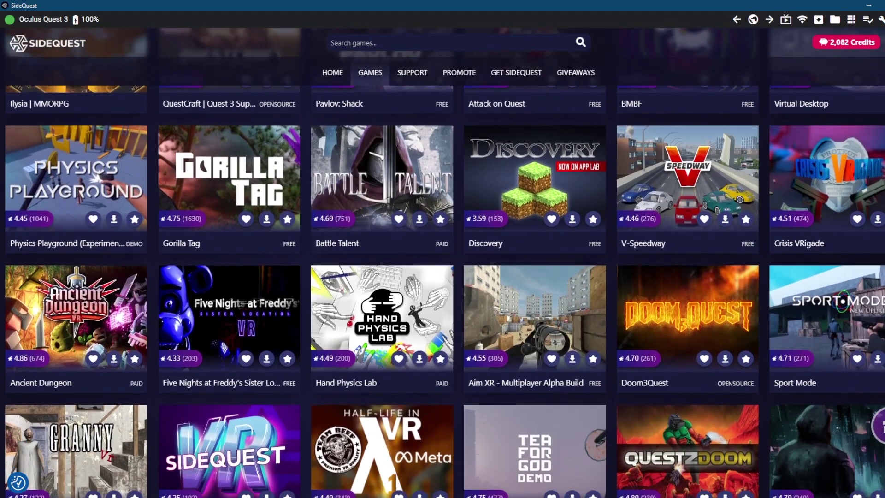
pyautogui.scroll(-5, 442, 285)
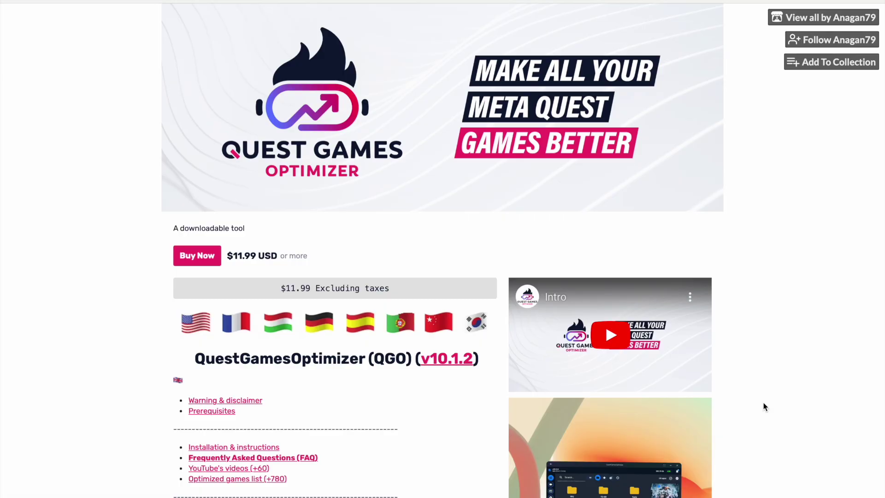
pyautogui.scroll(-3, 764, 406)
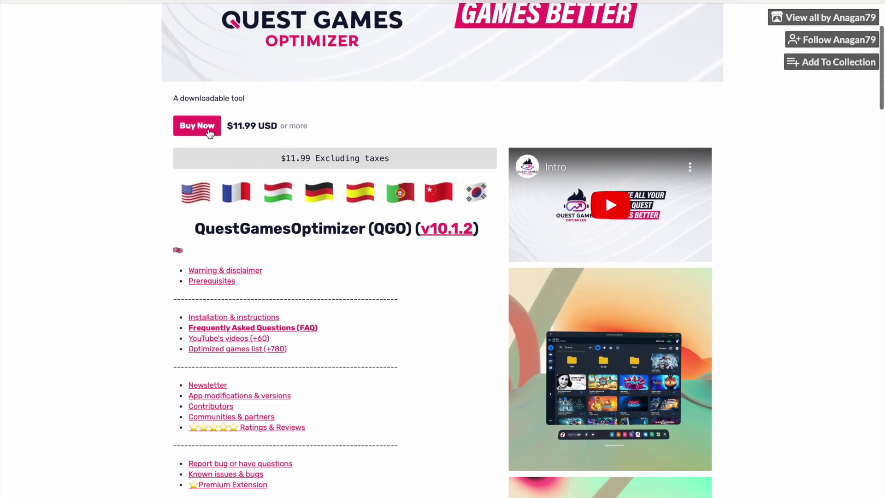
pyautogui.click(206, 132)
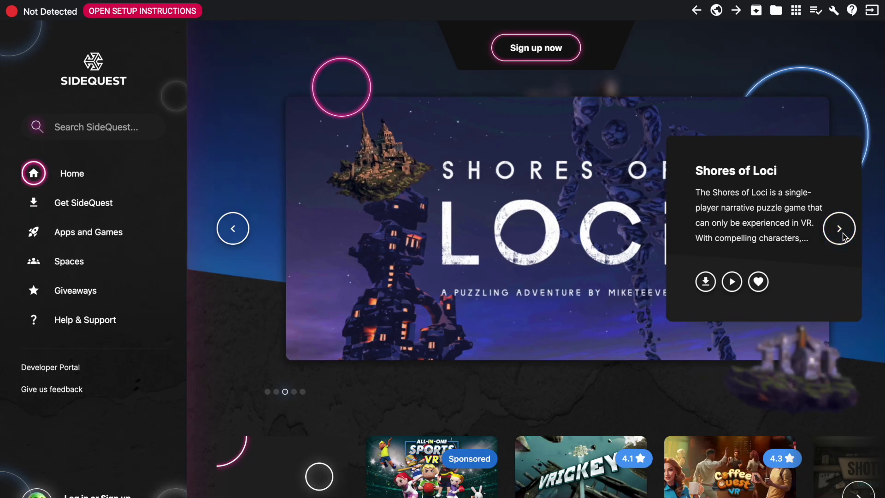
# Step: Install the downloaded APK onto the Quest 3 and start SideQuest's wireless connection
pyautogui.click(840, 227)
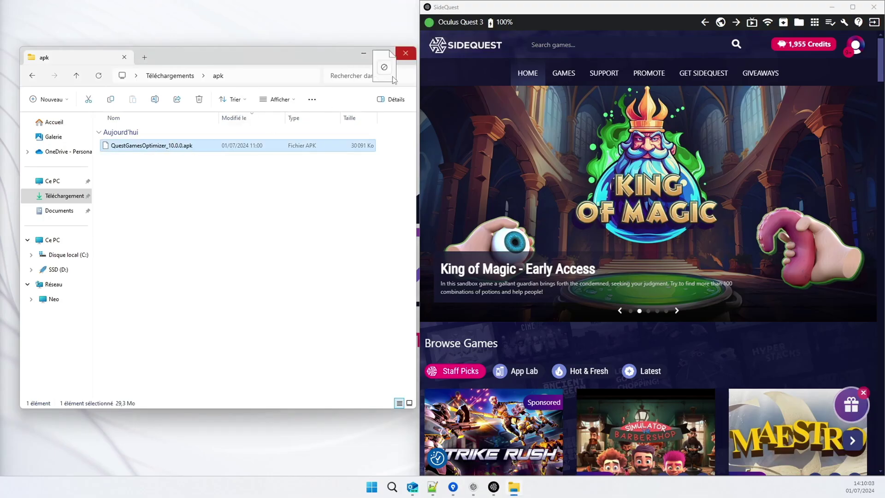
pyautogui.moveTo(394, 79); pyautogui.dragTo(476, 44)
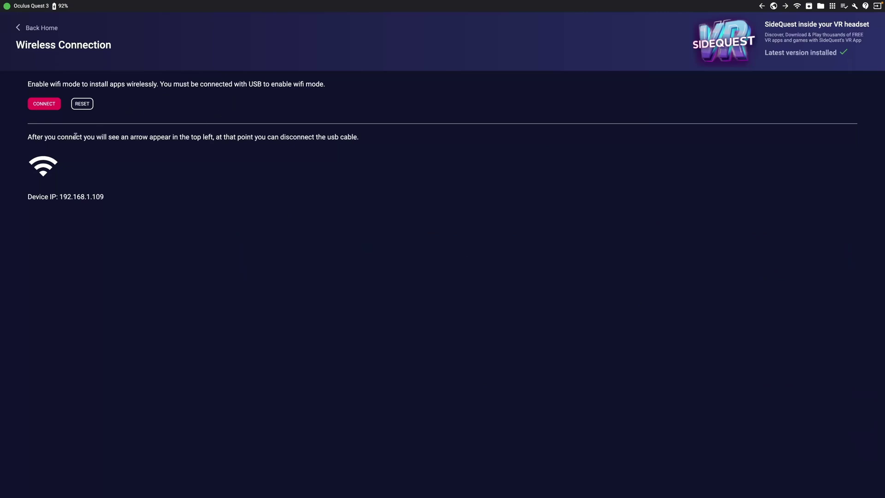
pyautogui.click(48, 107)
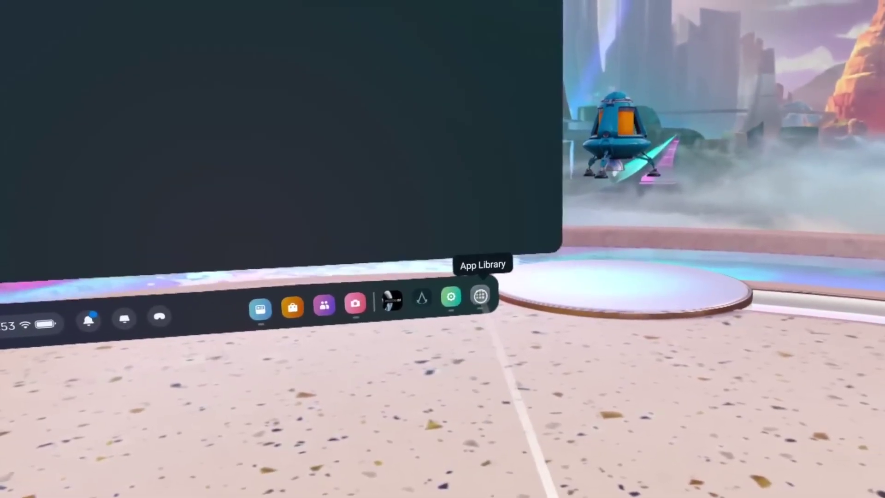
# Step: Filter the App Library to Unknown sources and launch QuestGamesOptimizer
pyautogui.click(480, 295)
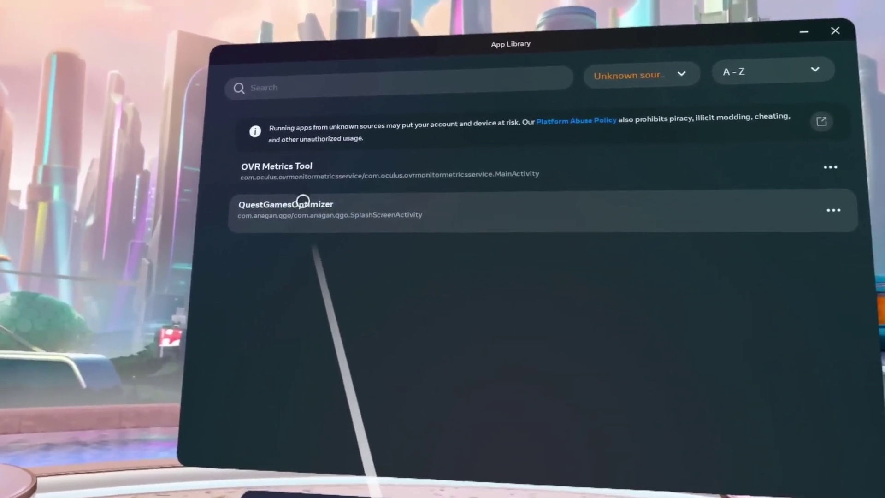
pyautogui.click(296, 244)
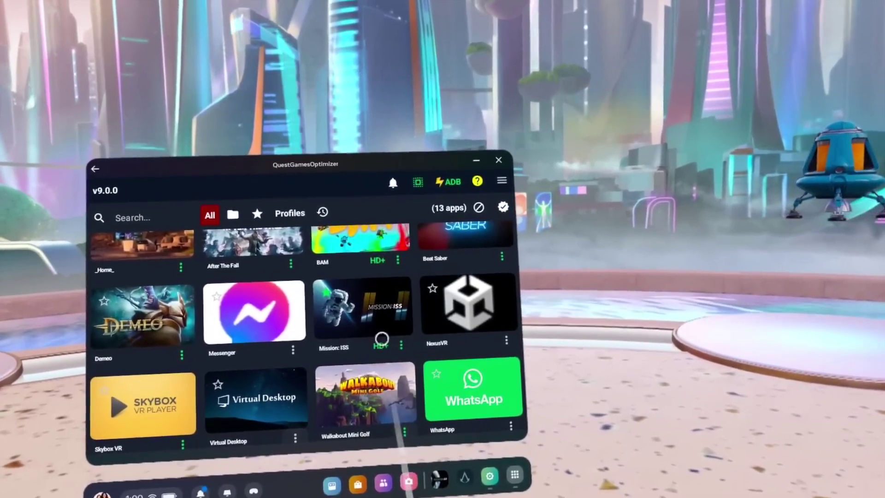
pyautogui.click(406, 351)
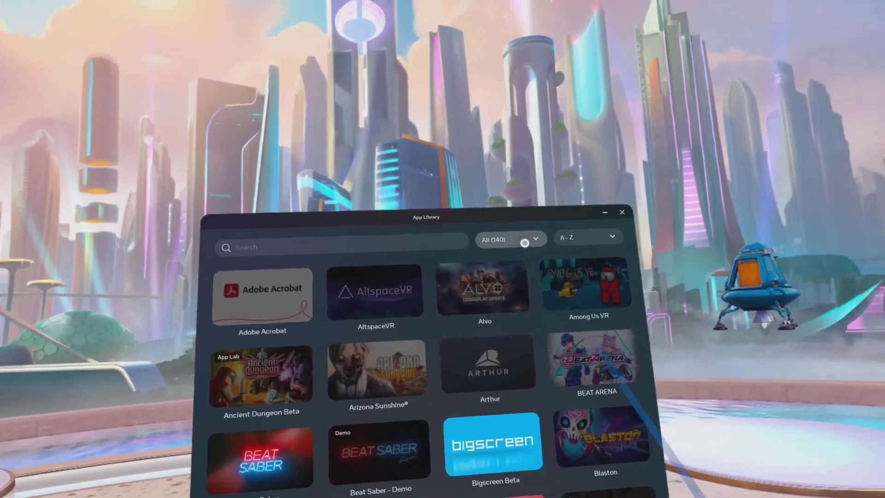
pyautogui.click(524, 243)
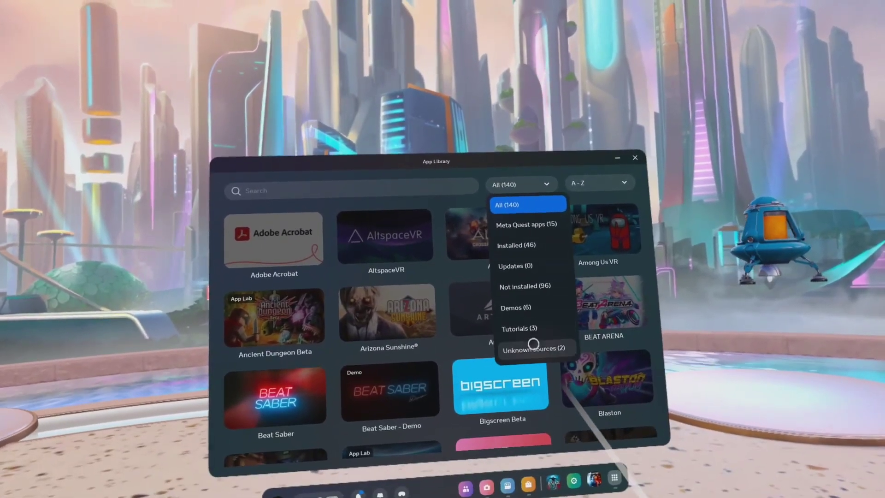
pyautogui.click(533, 344)
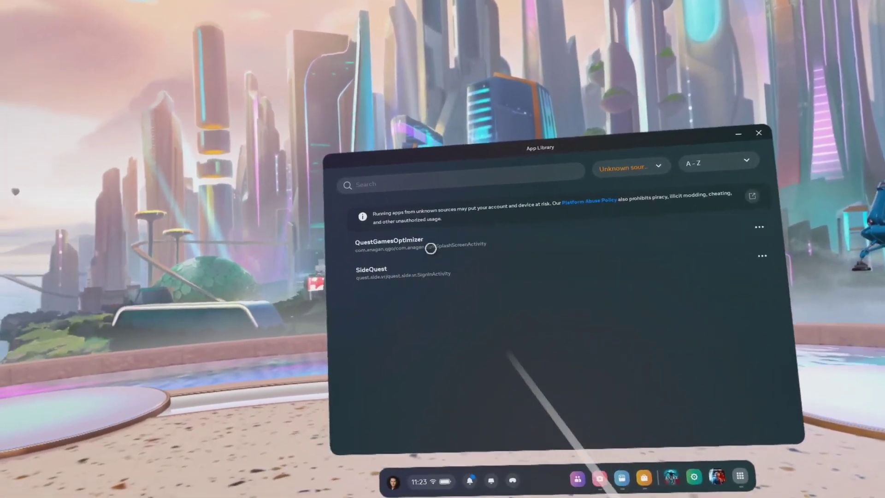
pyautogui.click(419, 234)
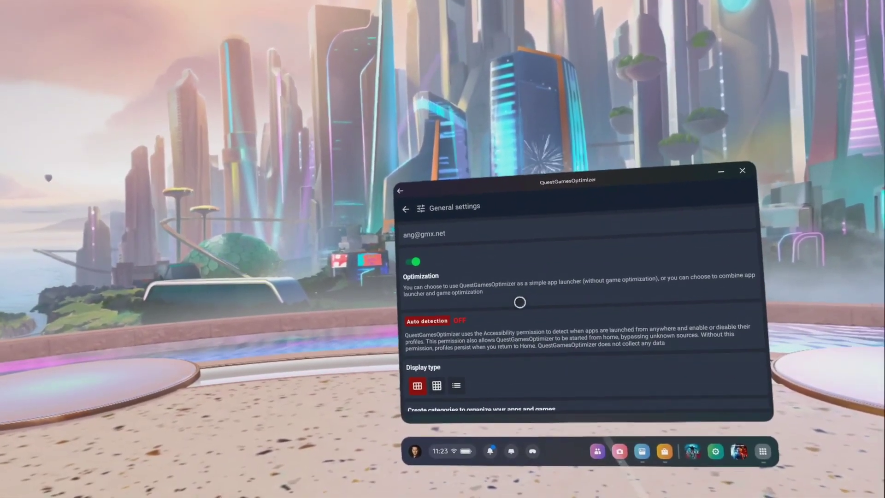
pyautogui.scroll(-2, 510, 294)
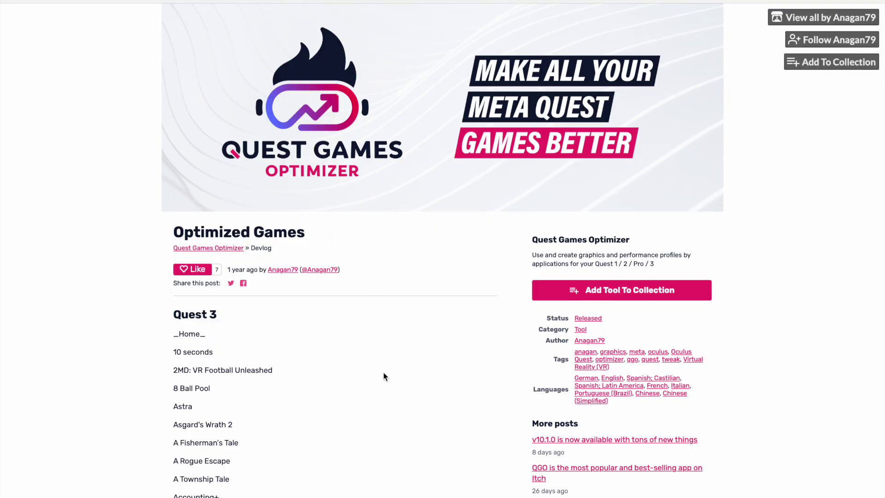
pyautogui.scroll(-5, 379, 389)
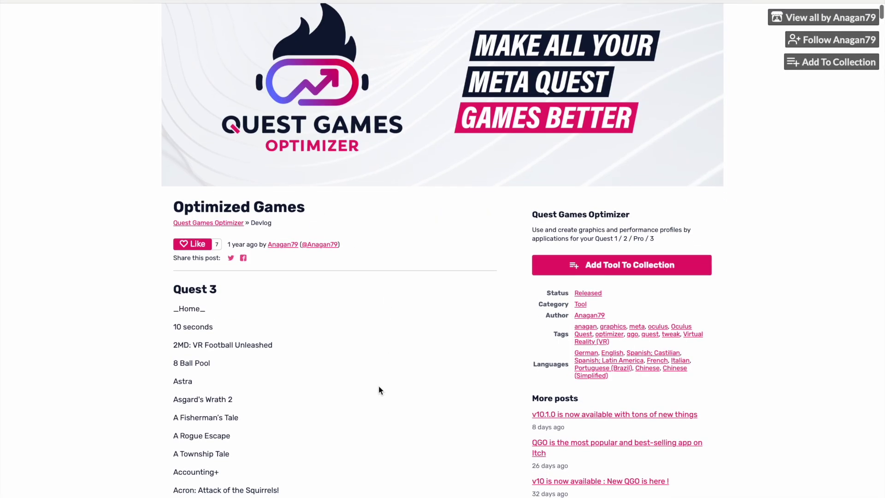
pyautogui.scroll(-6, 379, 389)
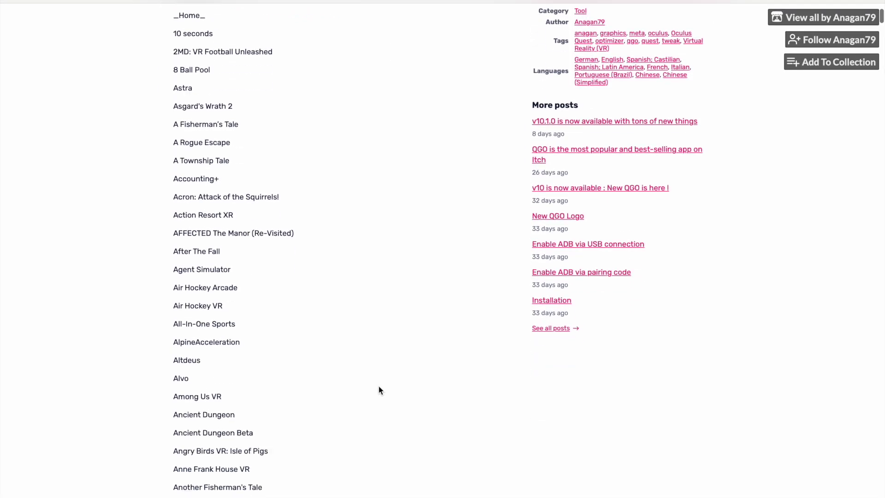
pyautogui.scroll(-4, 379, 389)
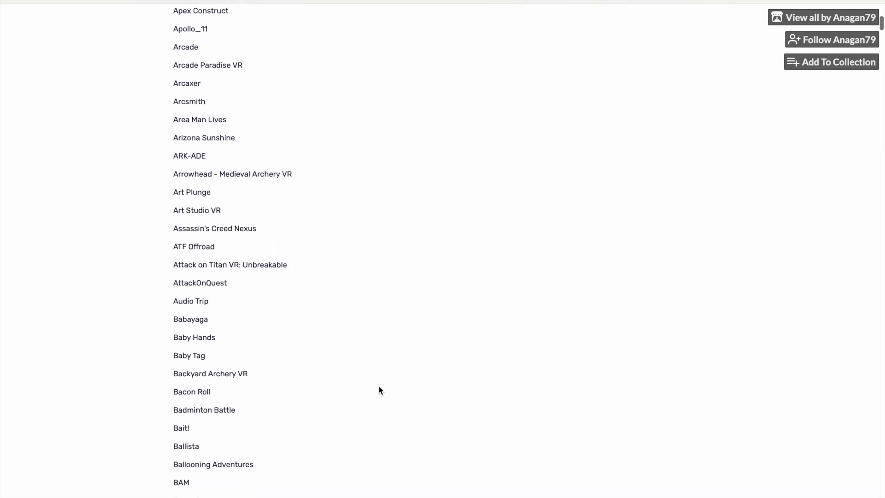
pyautogui.scroll(-1, 379, 390)
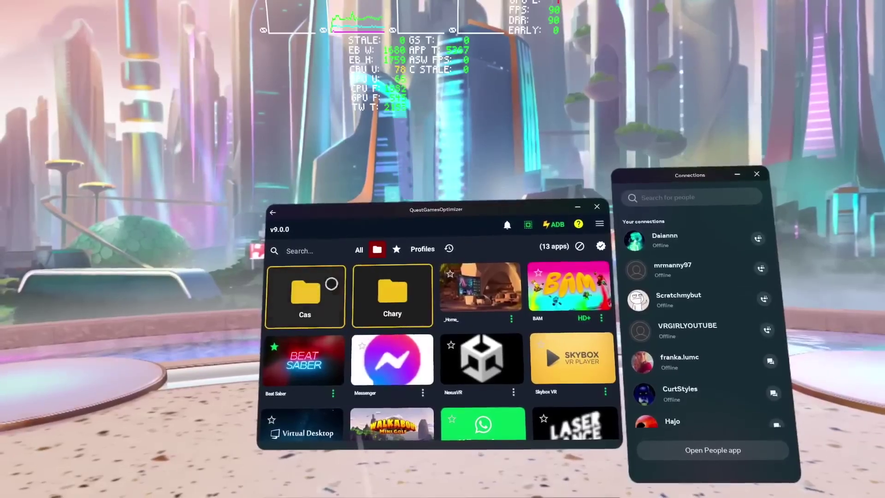
# Step: Switch the OVR Metrics Tool to ON in QuestGamesOptimizer's General settings
pyautogui.click(304, 295)
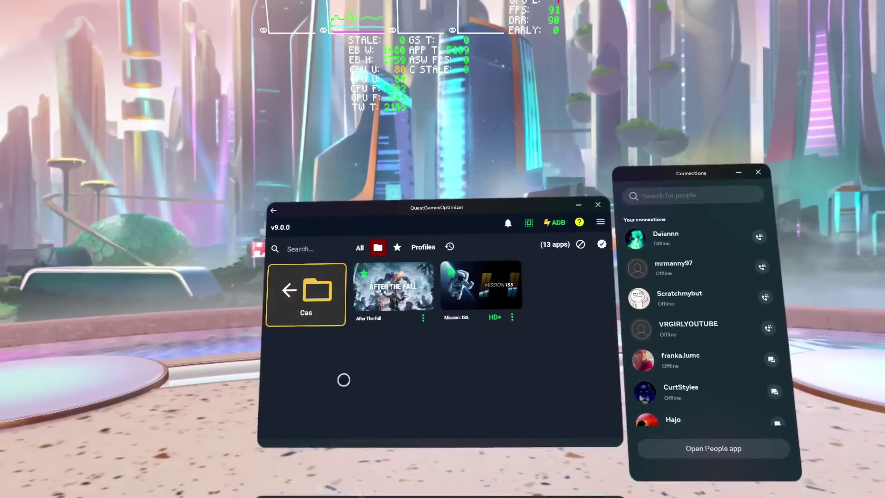
pyautogui.click(330, 309)
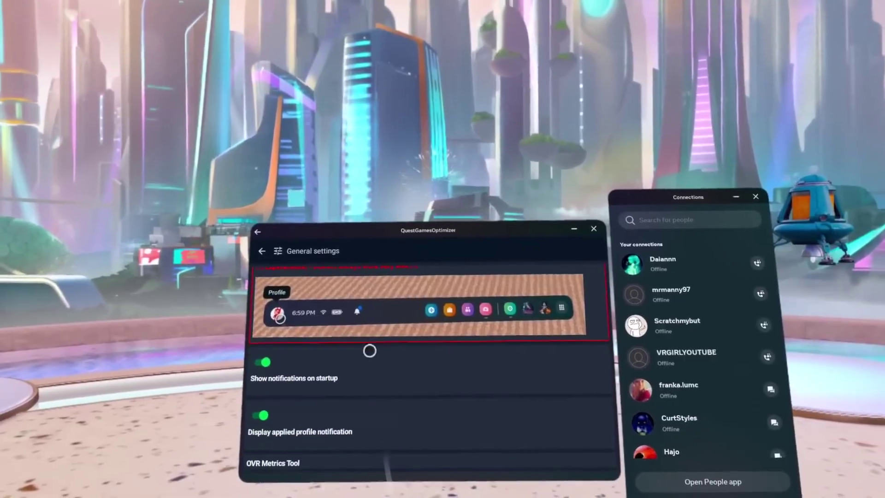
pyautogui.scroll(-1, 370, 351)
pyautogui.scroll(-4, 361, 367)
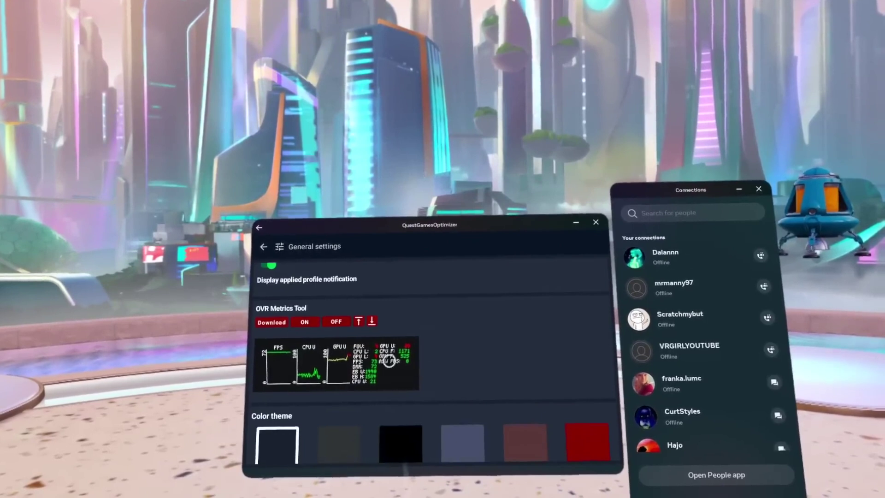
pyautogui.click(368, 328)
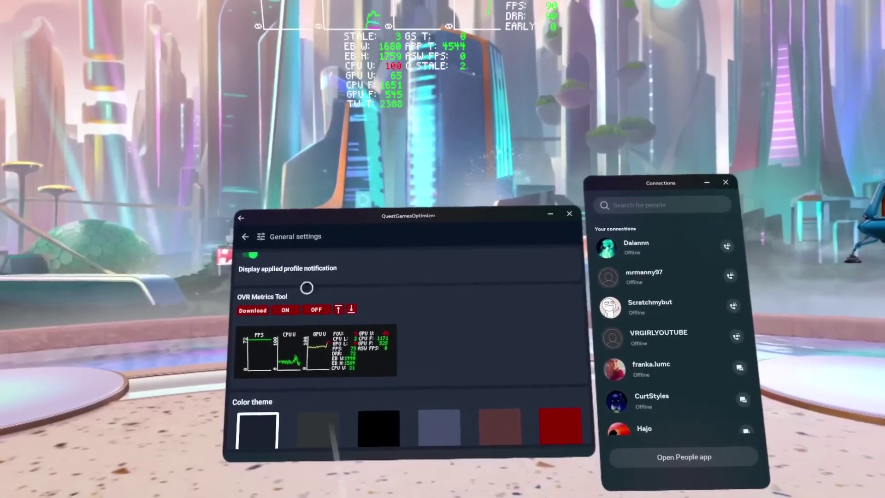